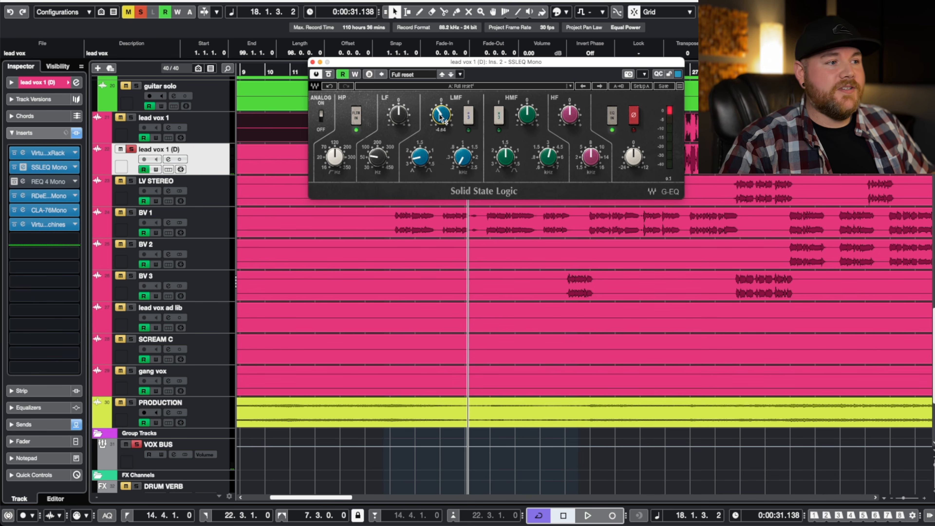
- Audition the soloed lead vox 1 (D) track with its SSLEQ Mono bypassed and with it enabled
{"action": "left_click", "coordinate": [329, 75]}
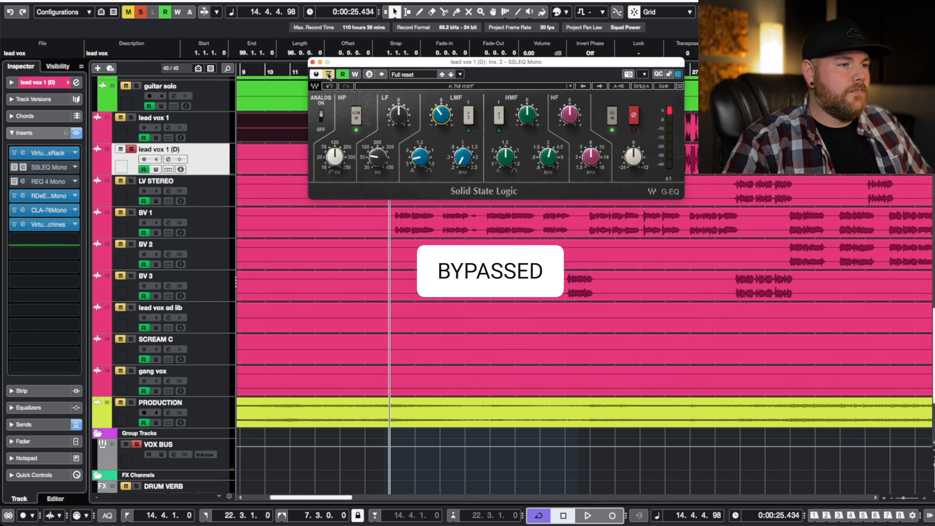
{"action": "key", "text": "space"}
{"action": "left_click_drag", "start_coordinate": [346, 61], "coordinate": [359, 91]}
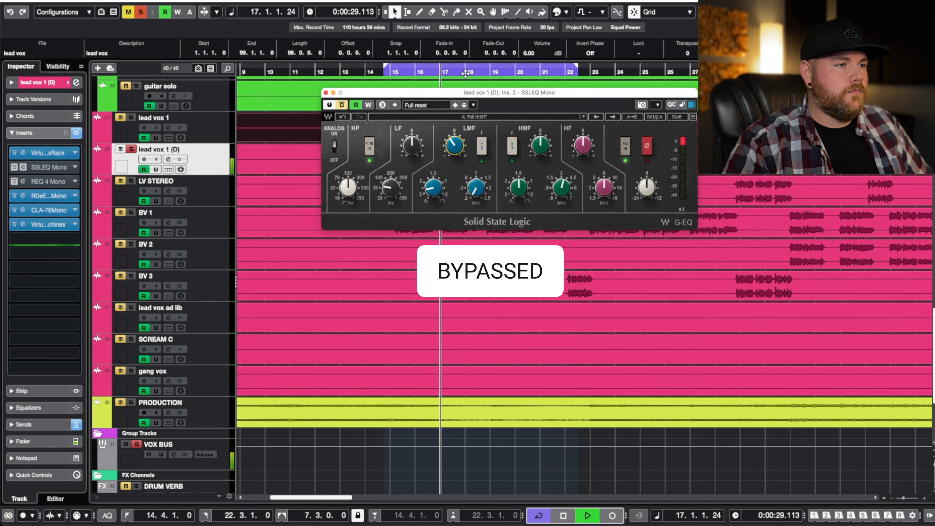
{"action": "left_click_drag", "start_coordinate": [466, 93], "coordinate": [468, 60]}
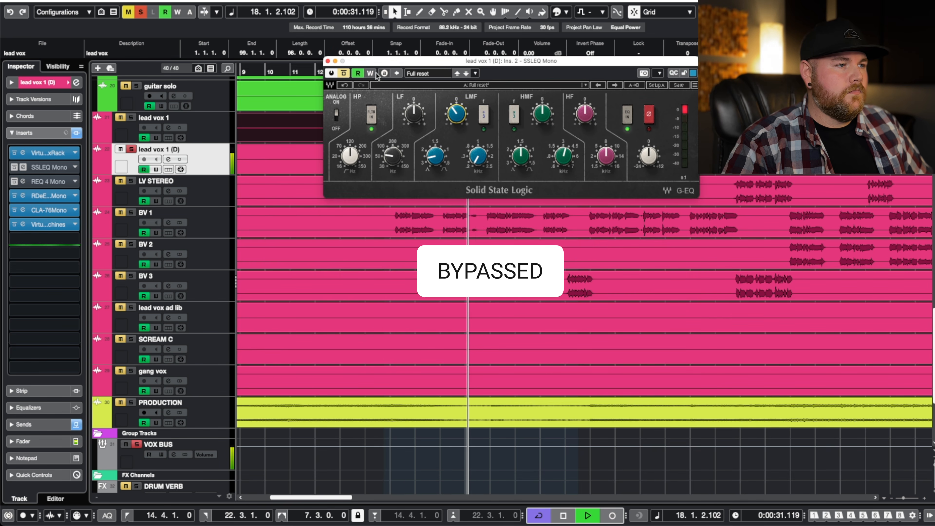
{"action": "key", "text": "space"}
{"action": "left_click", "coordinate": [347, 74]}
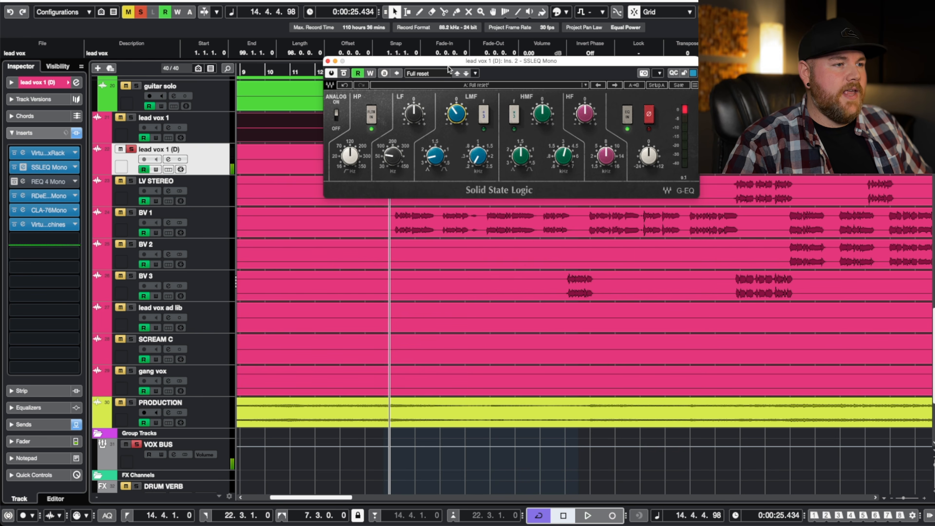
{"action": "key", "text": "space"}
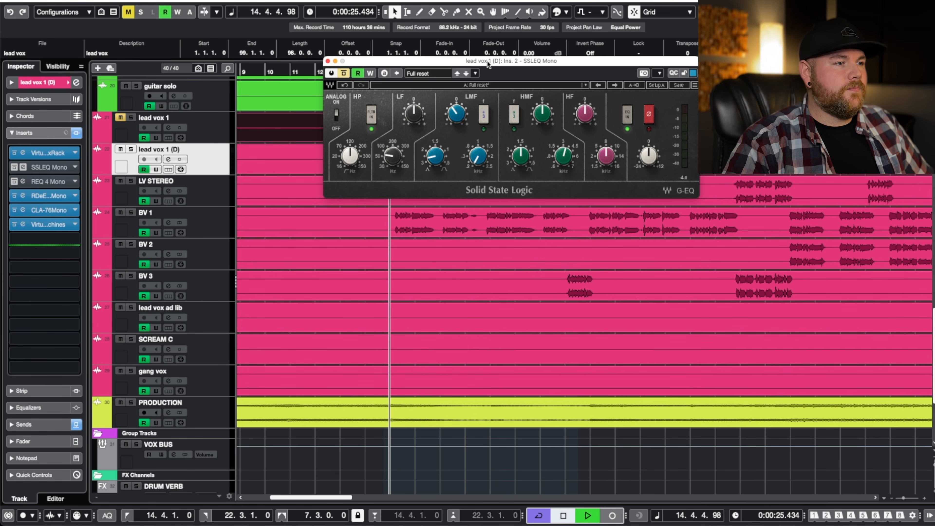
- Play the looped section in the full mix to compare SSLEQ Mono bypassed and enabled on lead vox 1 (D)
{"action": "key", "text": "space"}
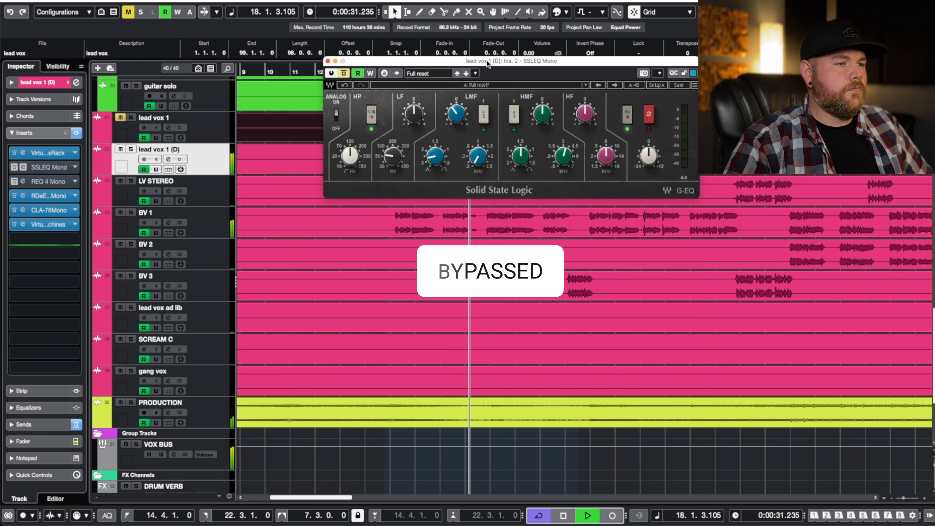
{"action": "key", "text": "space"}
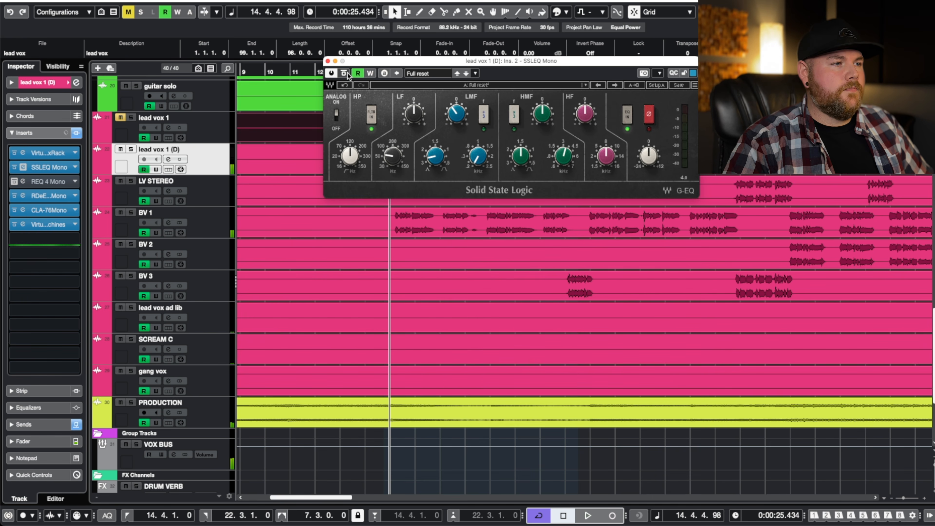
{"action": "left_click", "coordinate": [344, 73]}
{"action": "key", "text": "space"}
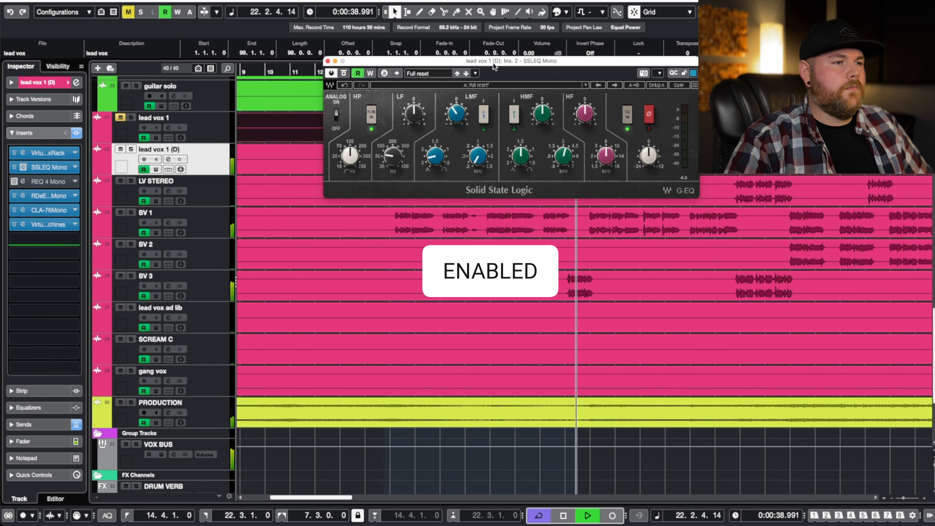
{"action": "key", "text": "space"}
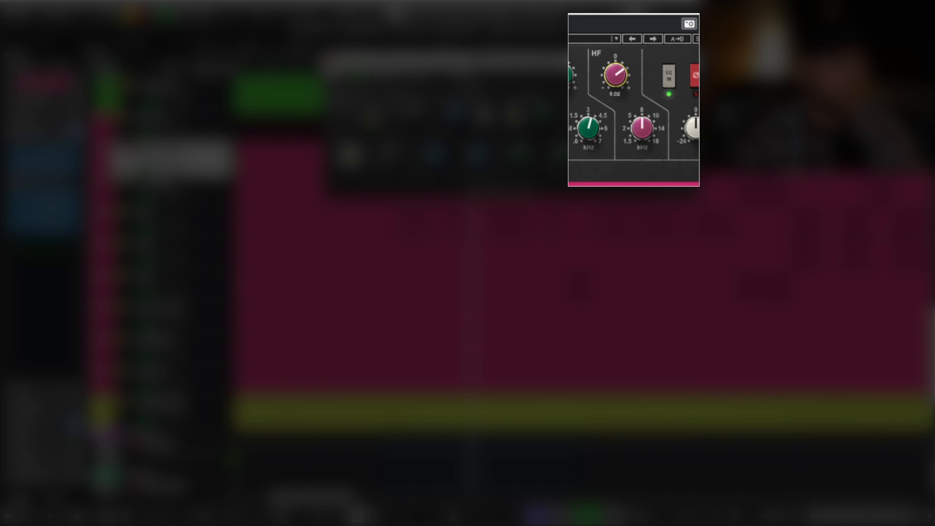
- Adjust the HF gain in the SSLEQ Mono with the mixer displayed, and close the EQ's window
{"action": "key", "text": "F3"}
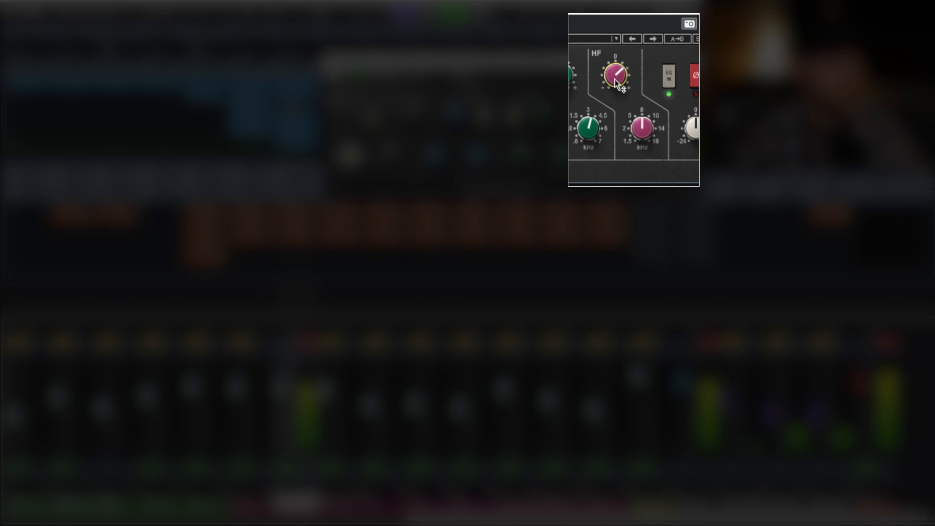
{"action": "left_click_drag", "start_coordinate": [615, 79], "coordinate": [615, 76]}
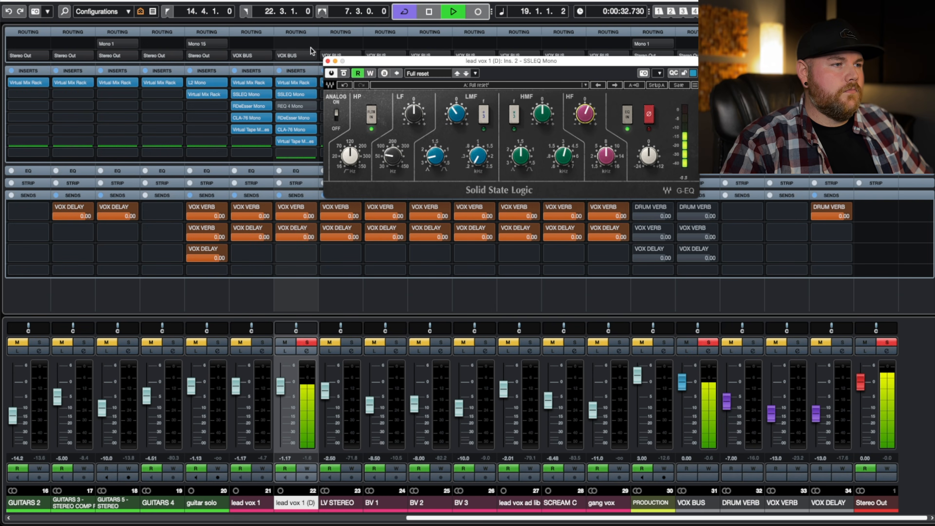
{"action": "left_click_drag", "start_coordinate": [365, 64], "coordinate": [365, 55]}
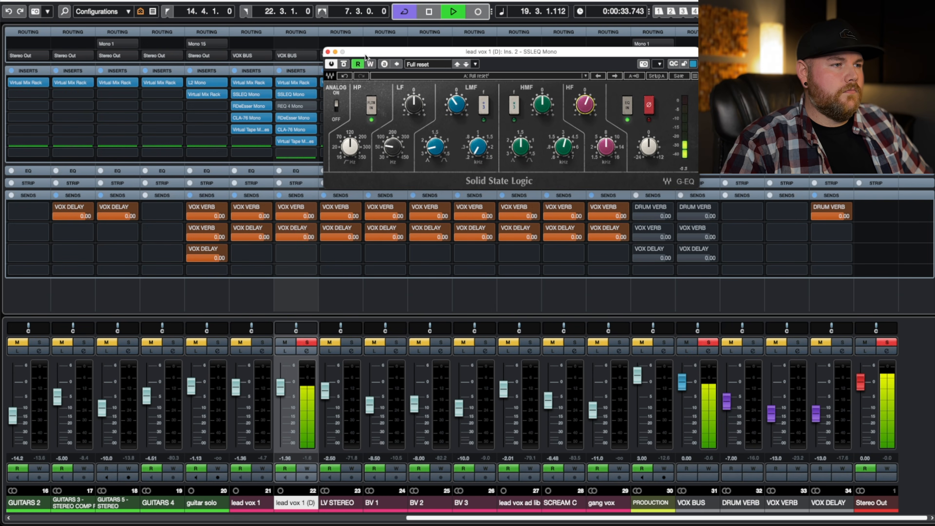
{"action": "left_click", "coordinate": [327, 51]}
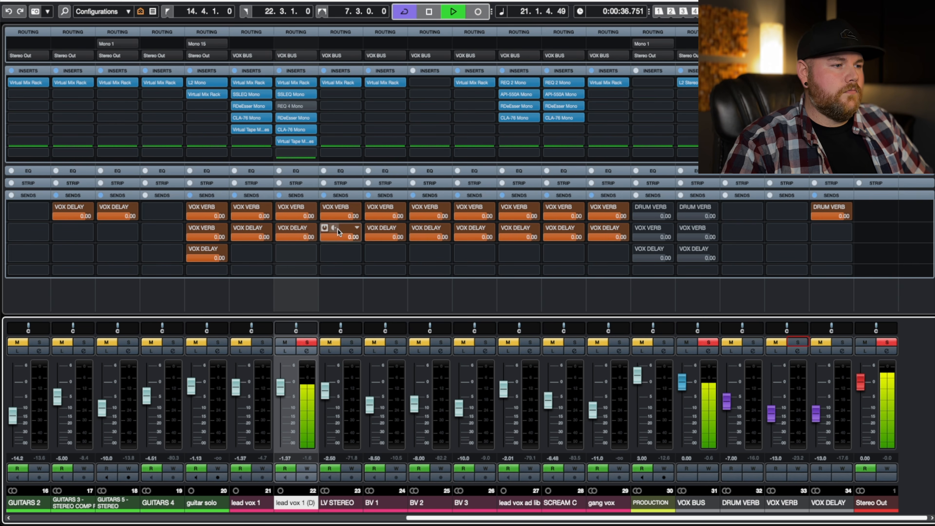
- Unsolo lead vox 1 (D), play the loop with the full mix, and hide the mixer
{"action": "key", "text": "space"}
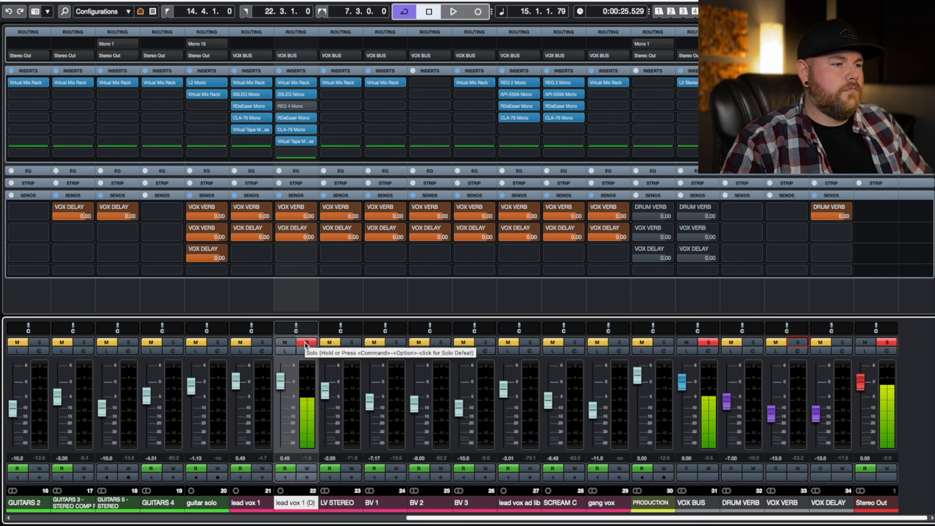
{"action": "left_click", "coordinate": [305, 343]}
{"action": "key", "text": "space"}
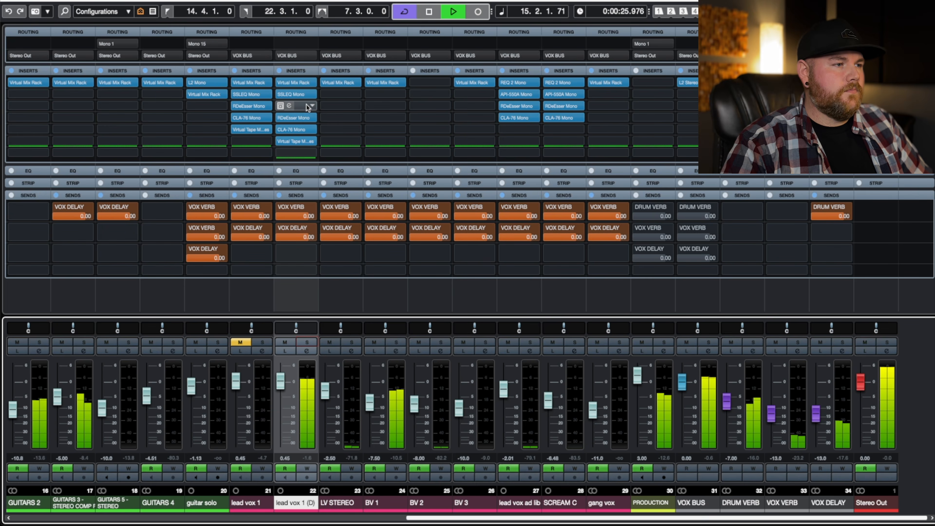
{"action": "key", "text": "F3"}
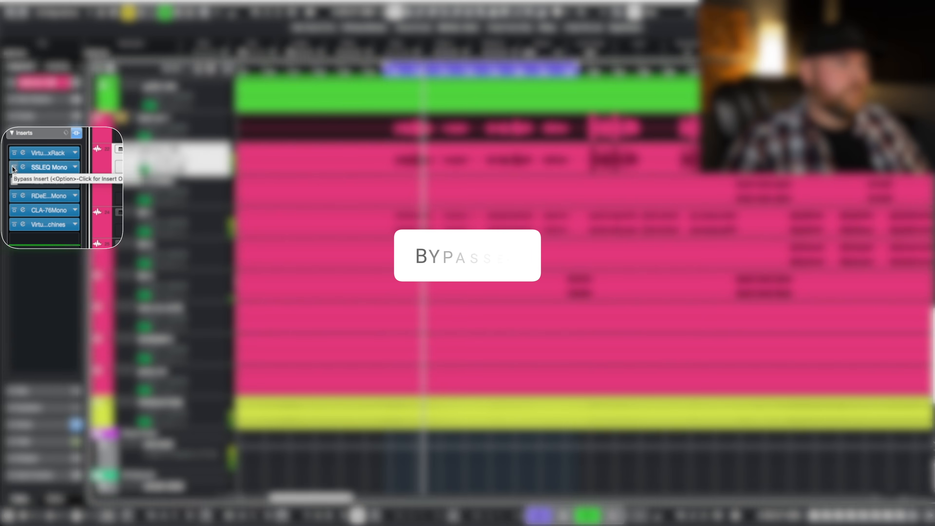
- Toggle the bypass of the SSLEQ Mono insert during playback to compare the vocal in the mix, and stop playback
{"action": "left_click", "coordinate": [13, 169]}
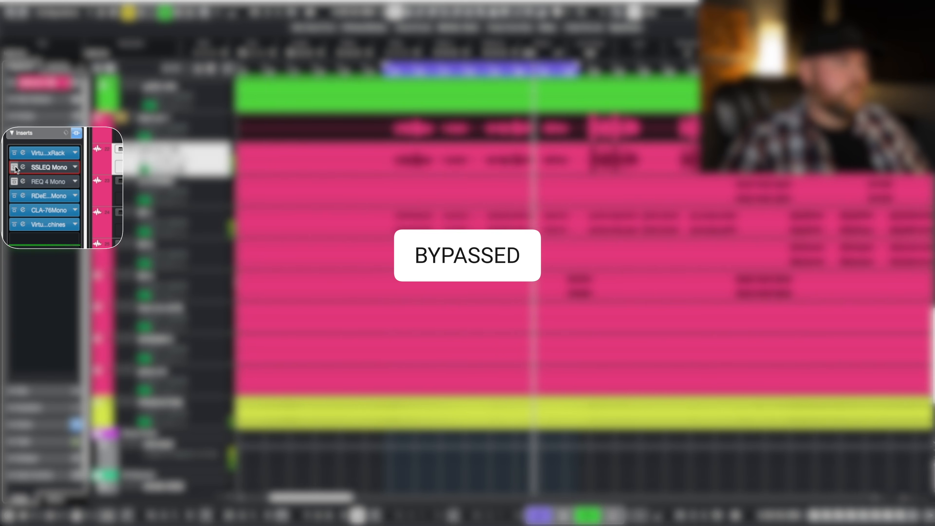
{"action": "left_click", "coordinate": [14, 167]}
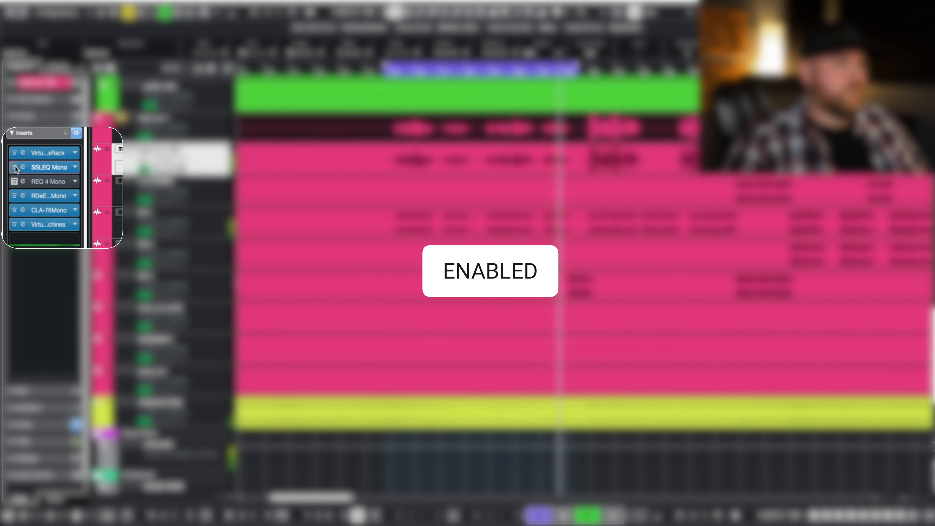
{"action": "key", "text": "space"}
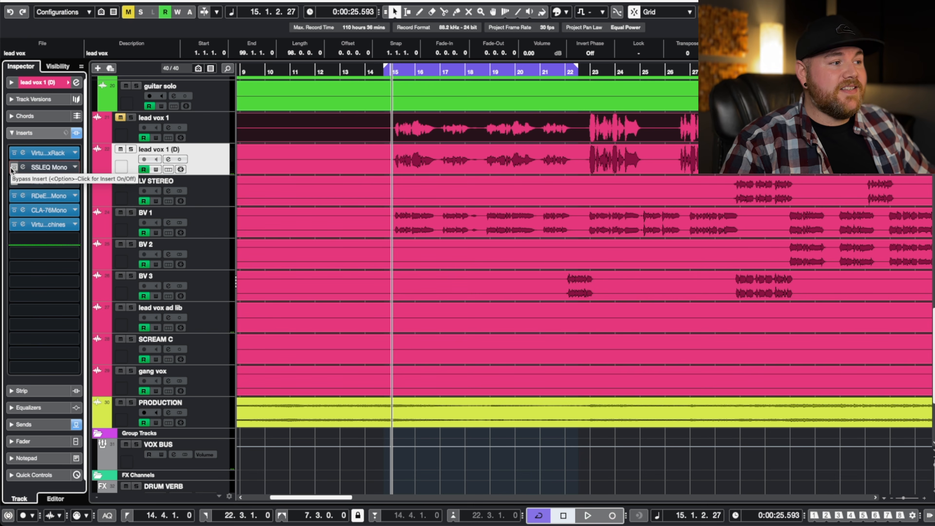
- Activate the REQ 4 Mono insert on lead vox 1 (D) and open its editor over the vocal tracks
{"action": "left_click", "coordinate": [14, 181]}
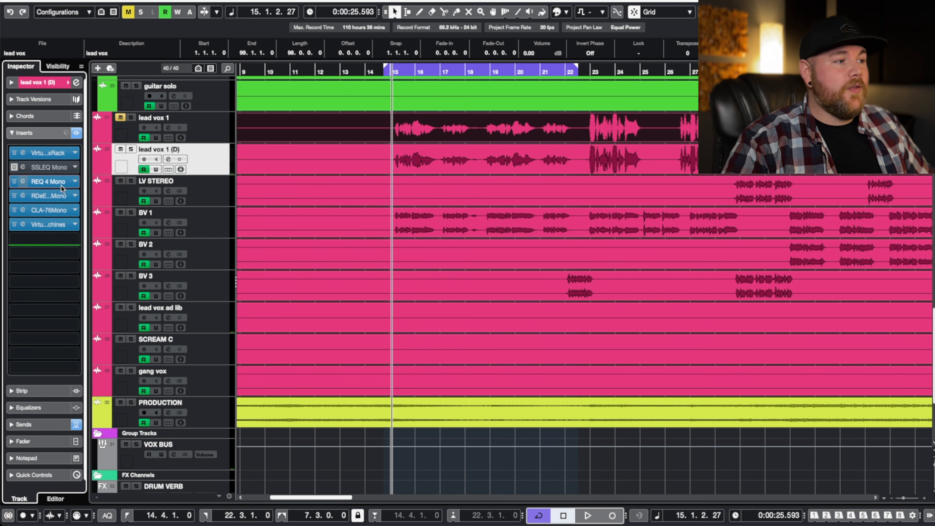
{"action": "left_click", "coordinate": [50, 184]}
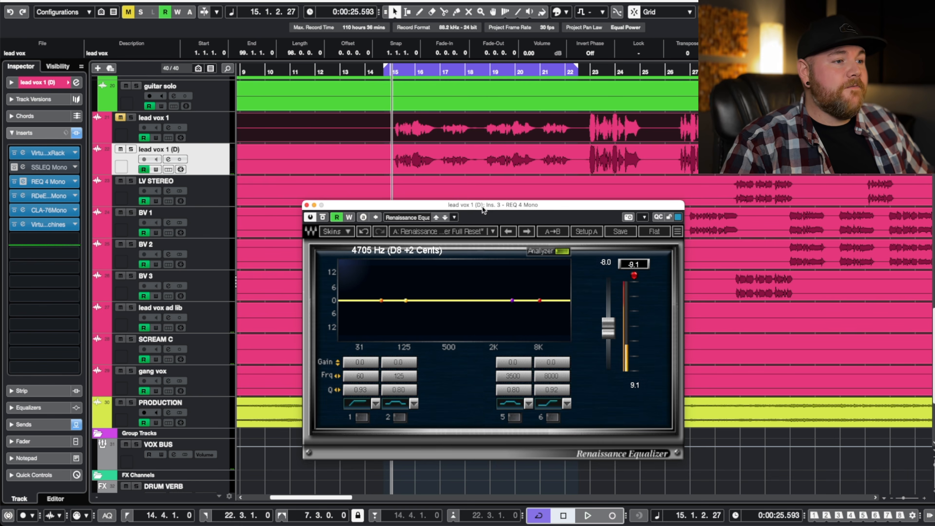
{"action": "left_click_drag", "start_coordinate": [483, 207], "coordinate": [486, 157]}
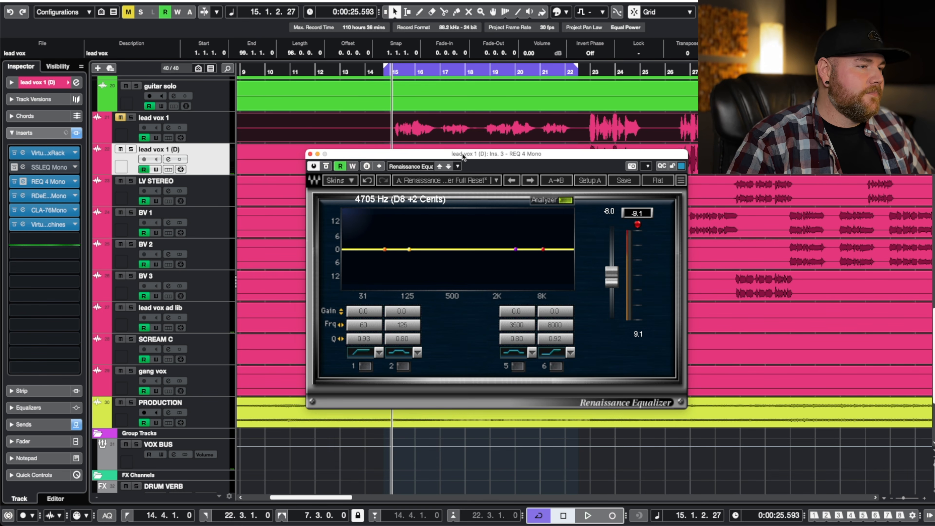
- Solo lead vox 1 (D) and listen to the loop with REQ 4 Mono bypassed
{"action": "key", "text": "s"}
{"action": "left_click", "coordinate": [327, 166]}
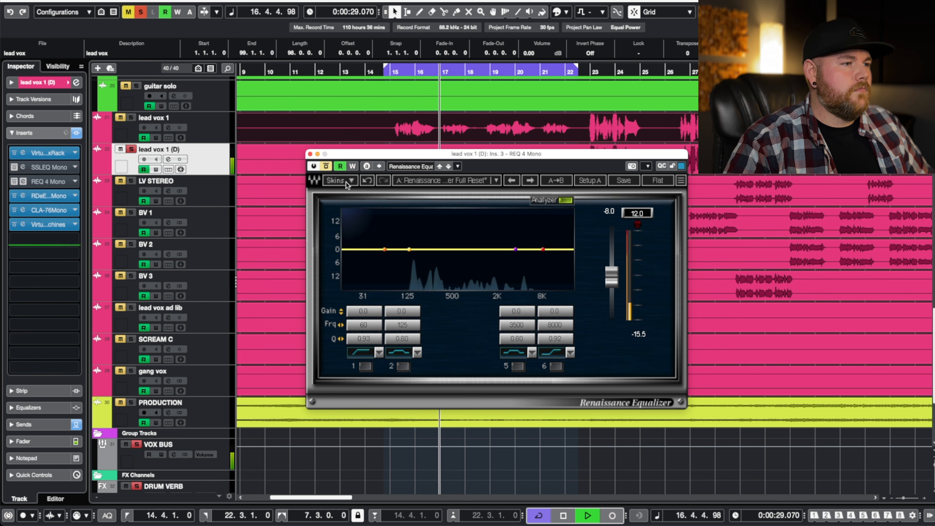
{"action": "key", "text": "space"}
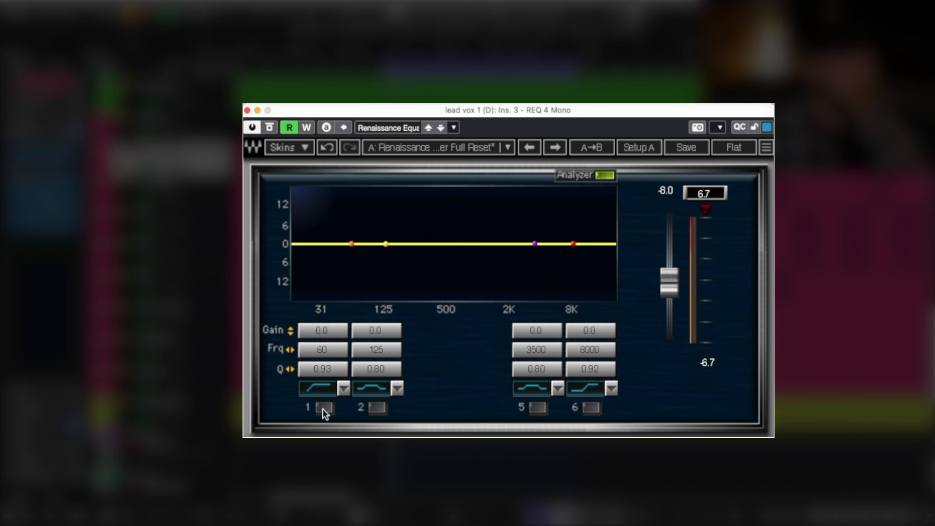
- Enable the low-cut on band 1 of REQ 4 Mono at 120 Hz, comparing playback with the band off and on
{"action": "left_click", "coordinate": [335, 396]}
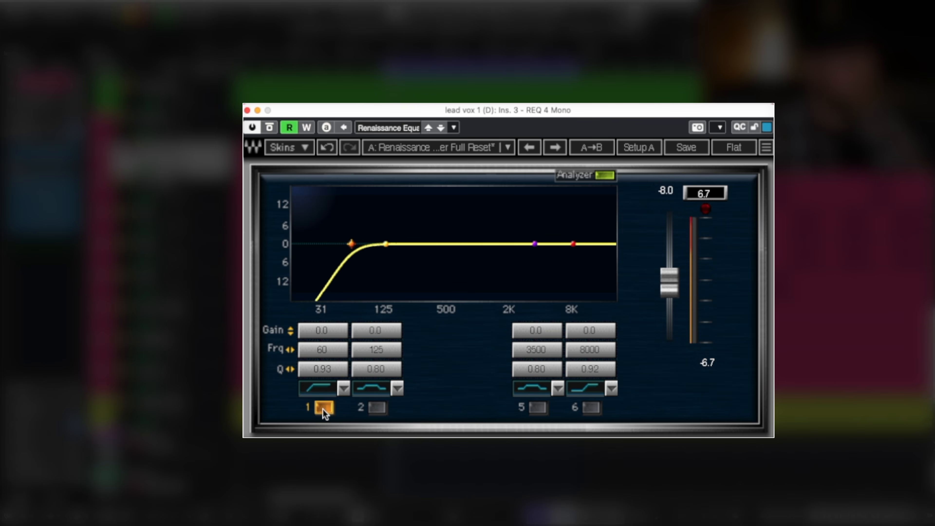
{"action": "key", "text": "space"}
{"action": "left_click_drag", "start_coordinate": [315, 350], "coordinate": [345, 351]}
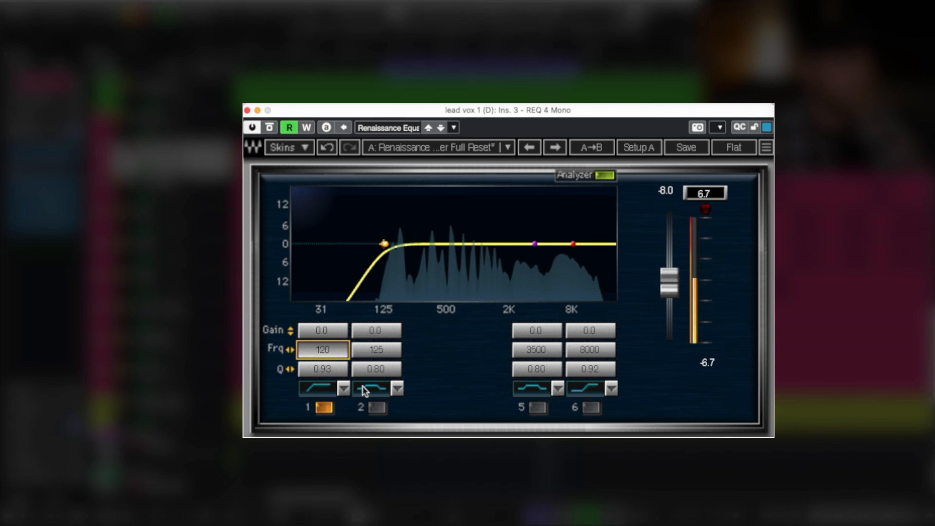
{"action": "left_click", "coordinate": [325, 409]}
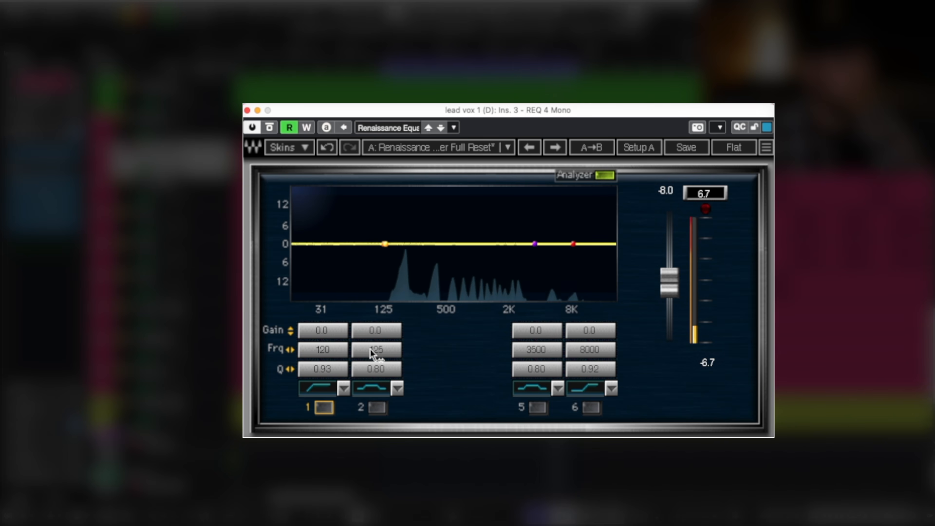
{"action": "left_click", "coordinate": [324, 408]}
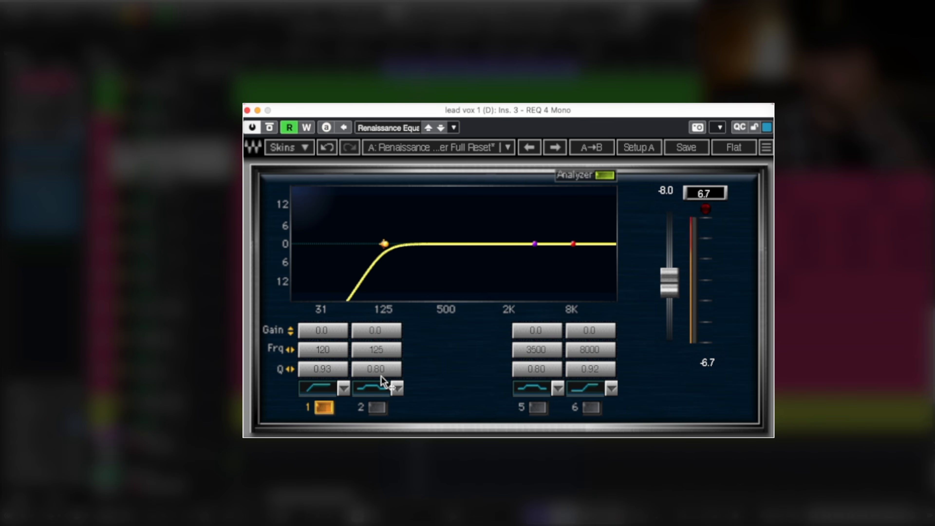
- Enable band 2 of REQ 4 Mono, sweep it with a narrow Q, and set a -4.1 dB cut at 177 Hz with Q 2.96
{"action": "left_click", "coordinate": [378, 408]}
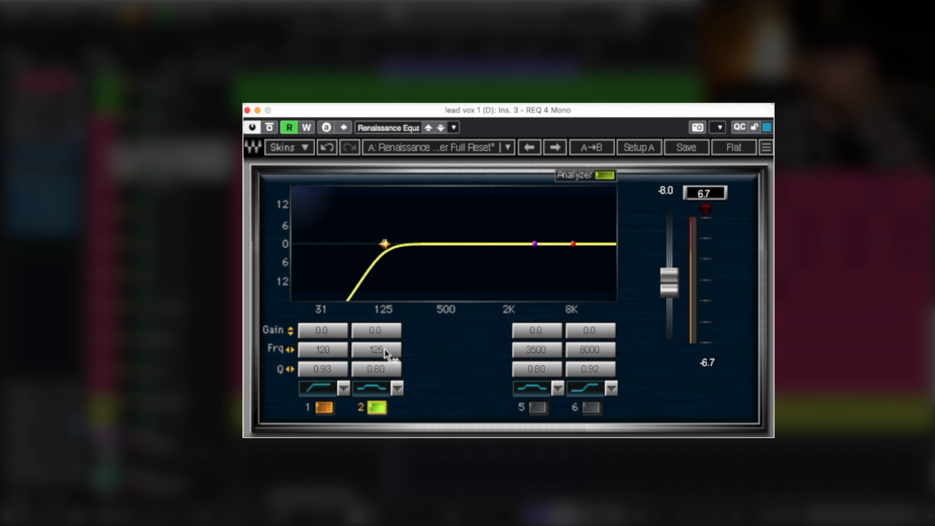
{"action": "left_click_drag", "start_coordinate": [383, 373], "coordinate": [383, 387]}
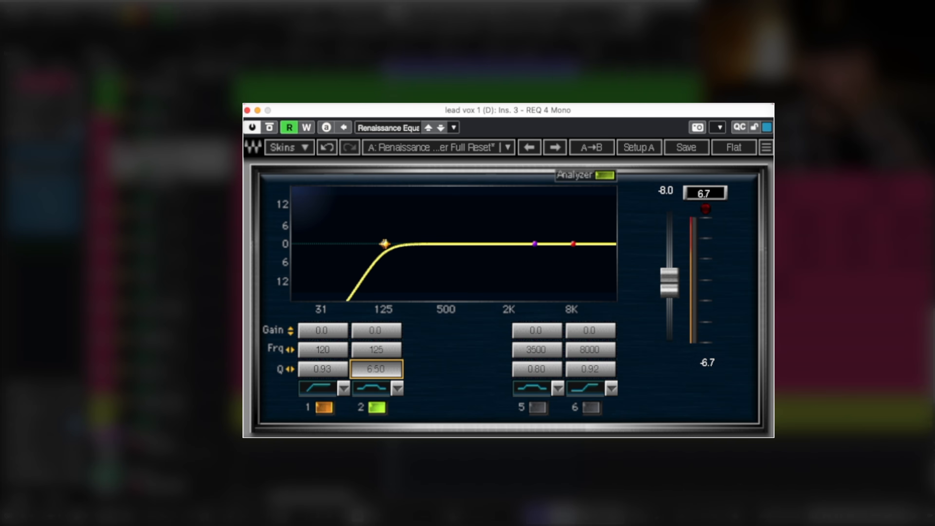
{"action": "left_click_drag", "start_coordinate": [385, 332], "coordinate": [385, 291]}
{"action": "mouse_move", "coordinate": [386, 343]}
{"action": "left_mouse_down"}
{"action": "mouse_move", "coordinate": [407, 343]}
{"action": "mouse_move", "coordinate": [387, 332]}
{"action": "mouse_move", "coordinate": [386, 354]}
{"action": "mouse_move", "coordinate": [386, 334]}
{"action": "left_mouse_up"}
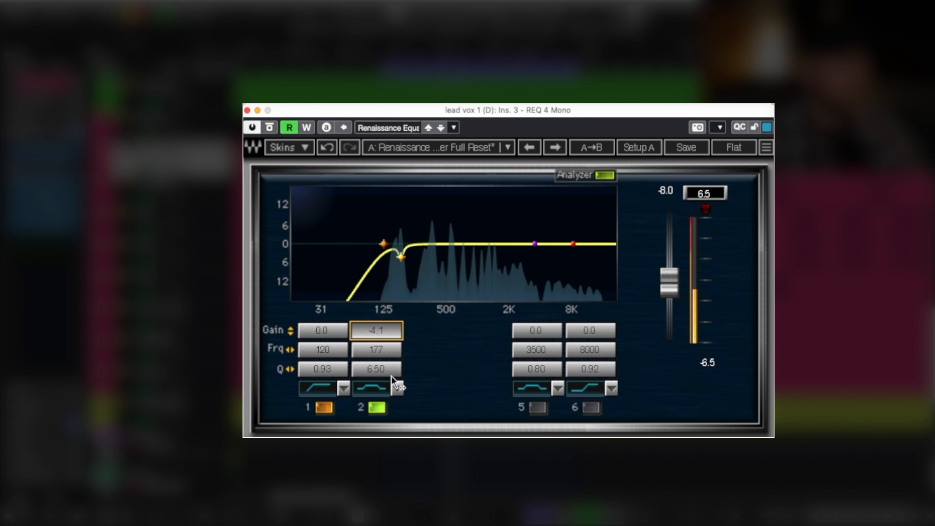
{"action": "left_click_drag", "start_coordinate": [391, 375], "coordinate": [380, 375]}
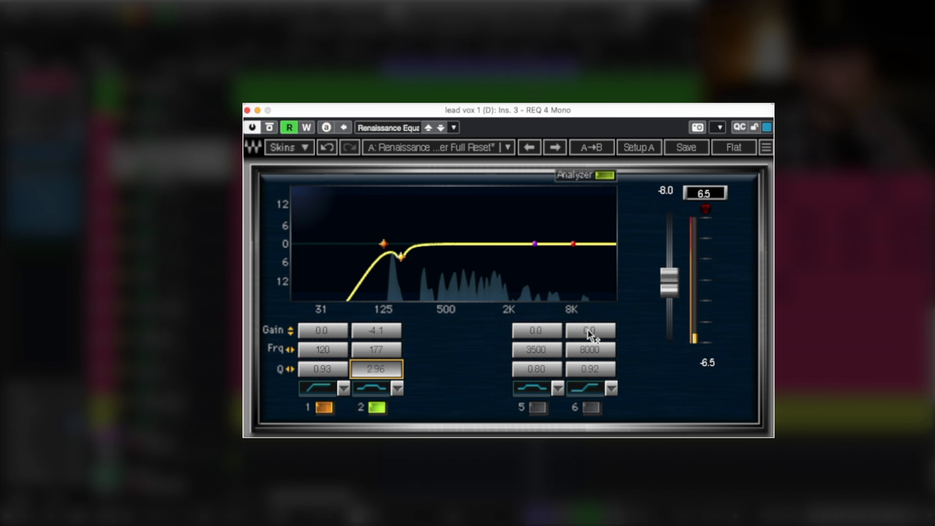
- Enable band 6 of REQ 4 Mono with a 3.6 dB boost at 6169 Hz, and unsolo lead vox 1 (D) to hear it in the mix
{"action": "left_click", "coordinate": [590, 409]}
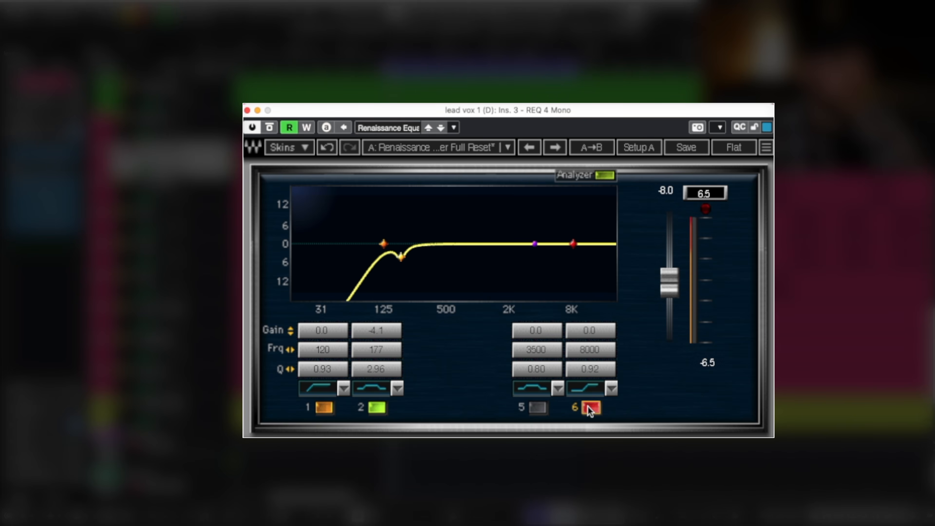
{"action": "mouse_move", "coordinate": [595, 335]}
{"action": "left_mouse_down"}
{"action": "mouse_move", "coordinate": [595, 322]}
{"action": "mouse_move", "coordinate": [583, 353]}
{"action": "mouse_move", "coordinate": [597, 327]}
{"action": "left_mouse_up"}
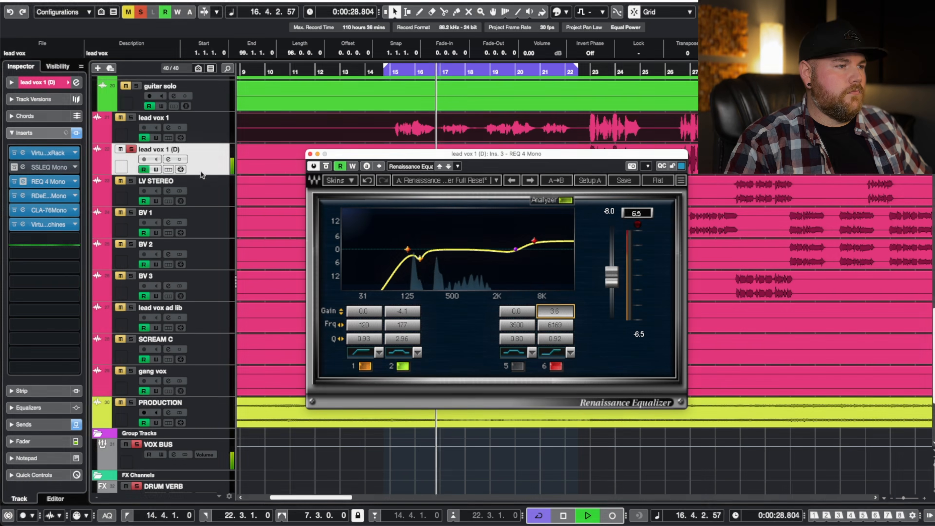
{"action": "left_click", "coordinate": [132, 149]}
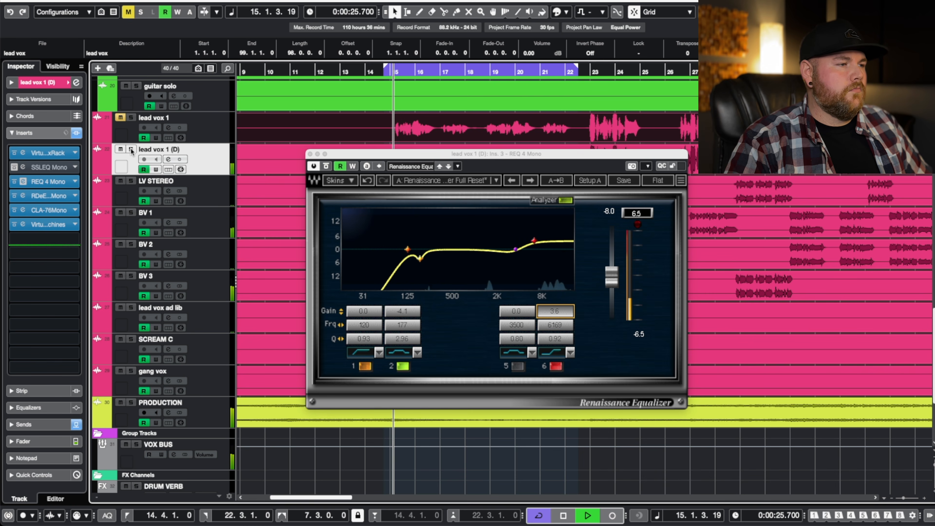
{"action": "key", "text": "space"}
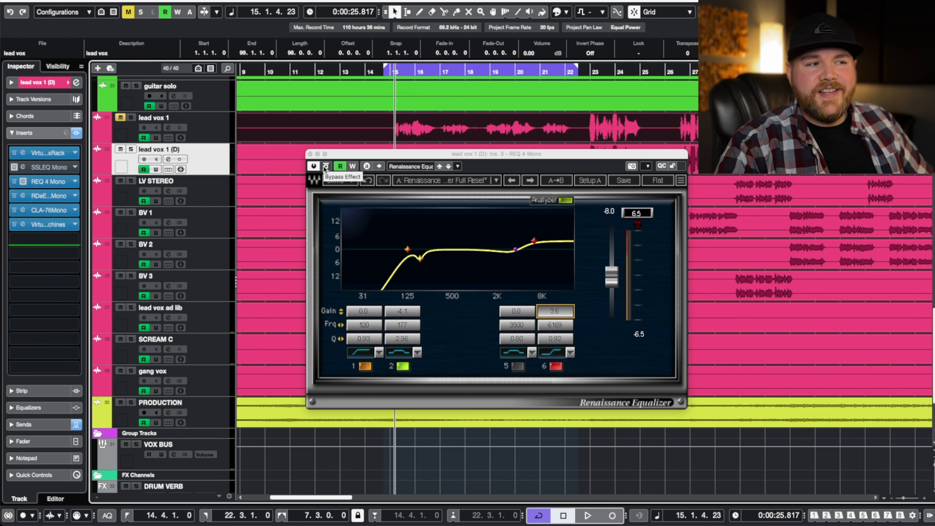